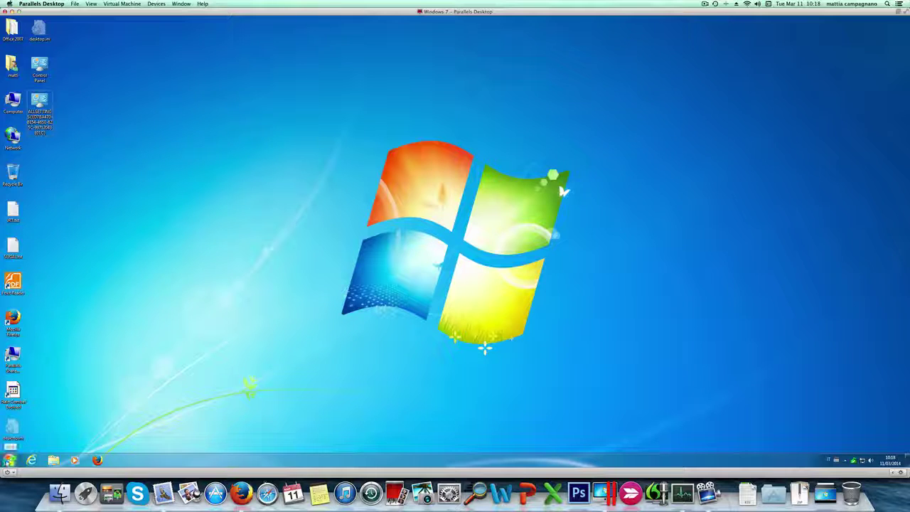
- Search the Start menu for "reli" and open the computer's reliability history
left_click(9, 460)
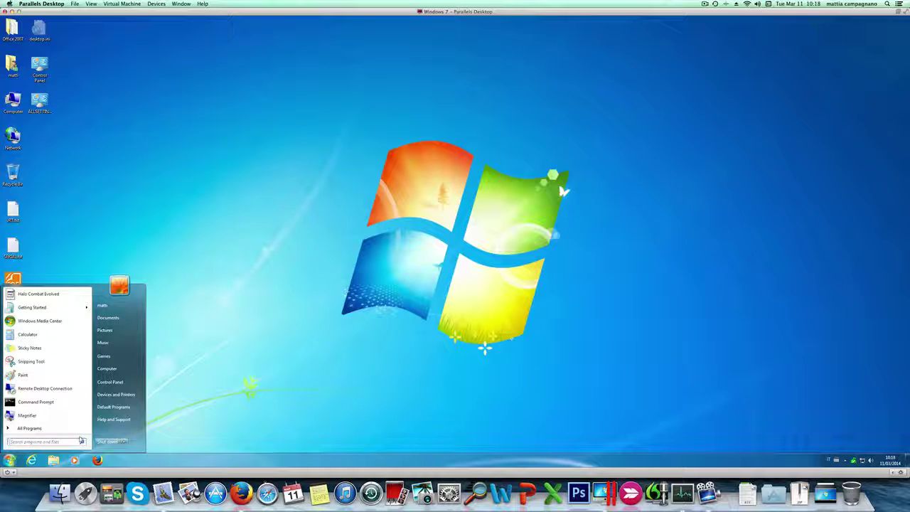
type("reli")
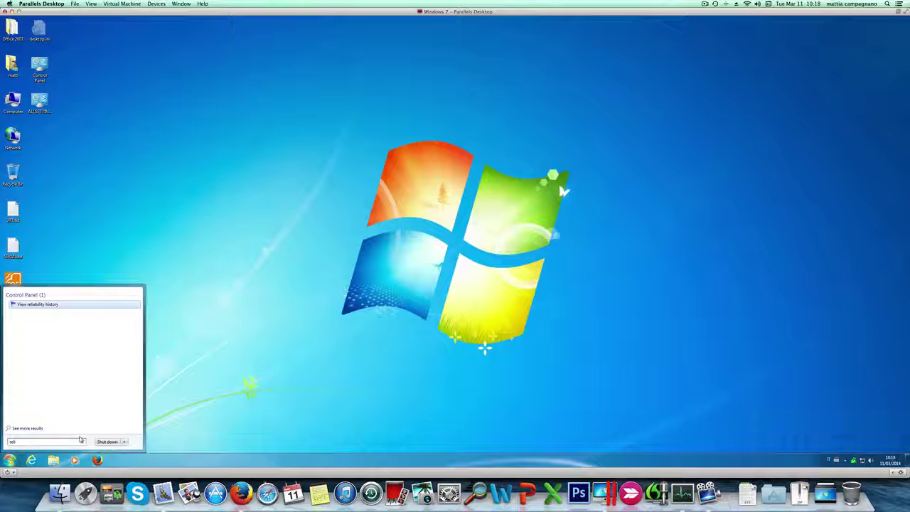
left_click(53, 304)
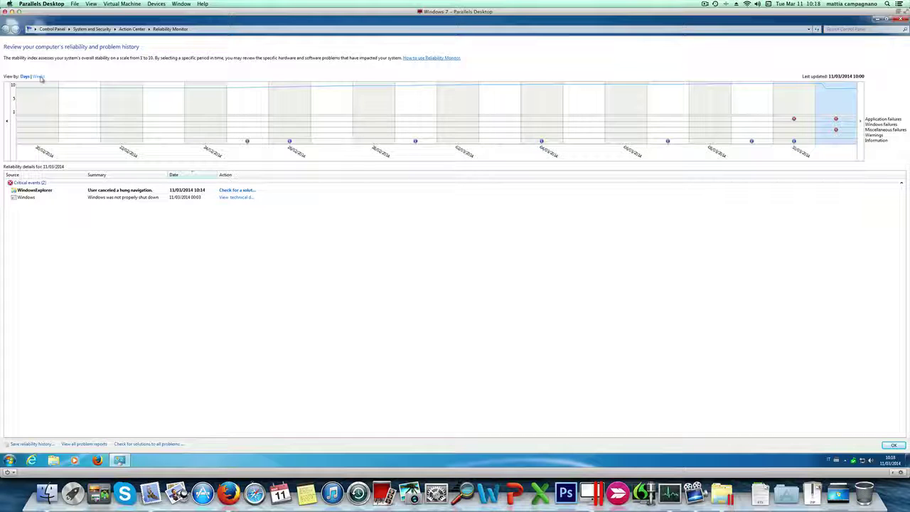
- Switch the reliability chart to weekly view and examine the events for the weeks of 25/11/2013 and 09/12/2013
left_click(39, 76)
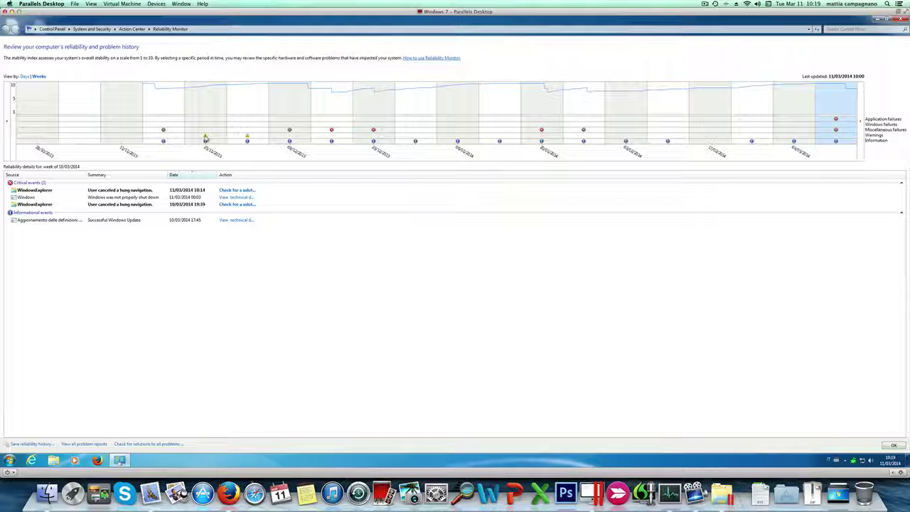
left_click(205, 138)
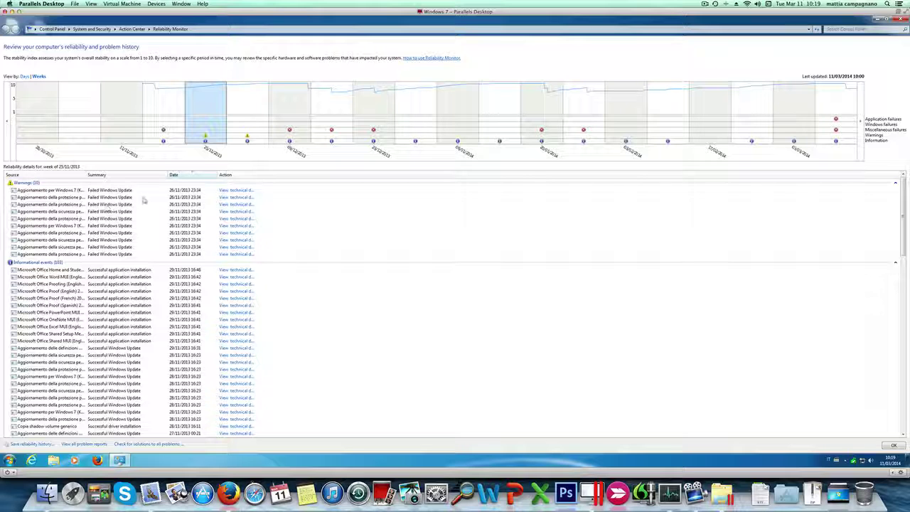
left_click(290, 133)
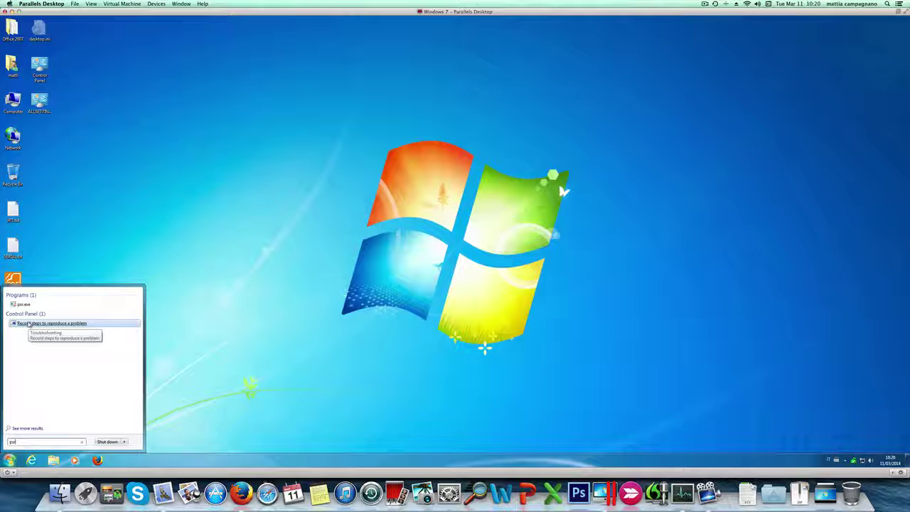
- Open Problem Steps Recorder from the psr search results and start a recording, moving its window clear of the desktop icons
left_click(29, 323)
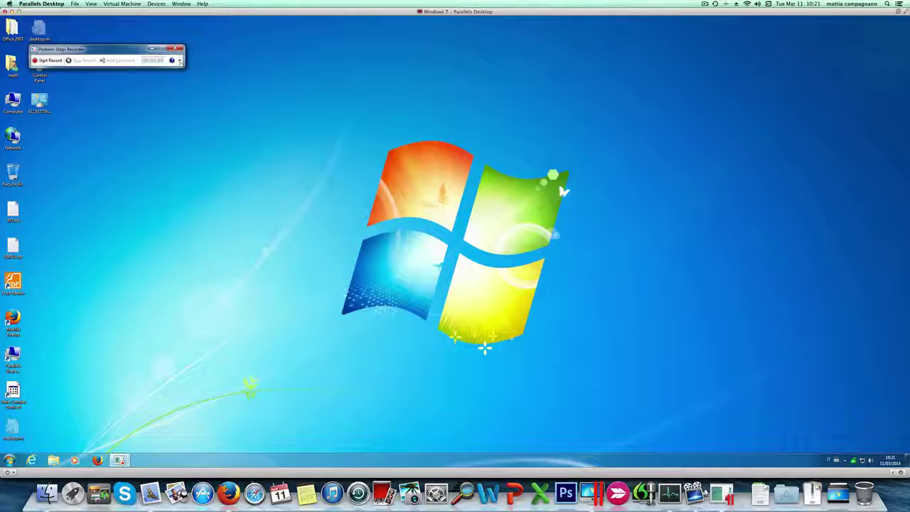
left_click(180, 61)
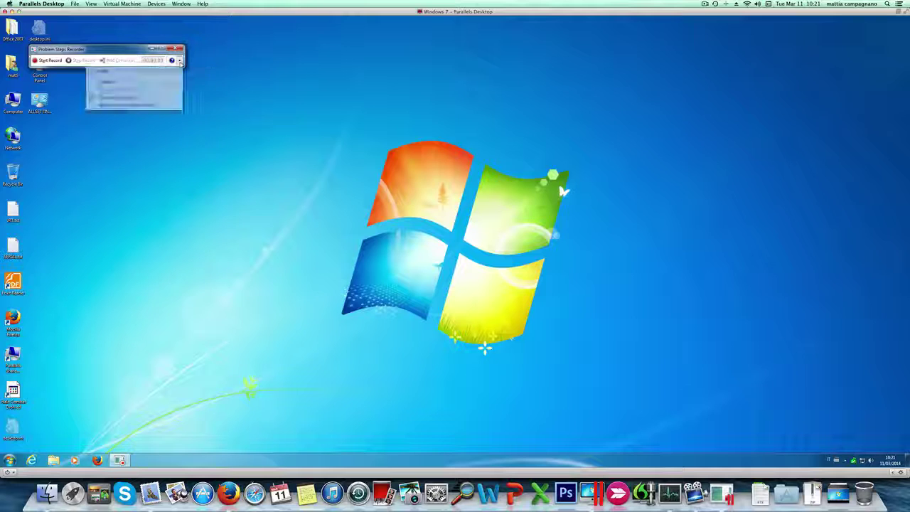
left_click(217, 63)
left_click(48, 60)
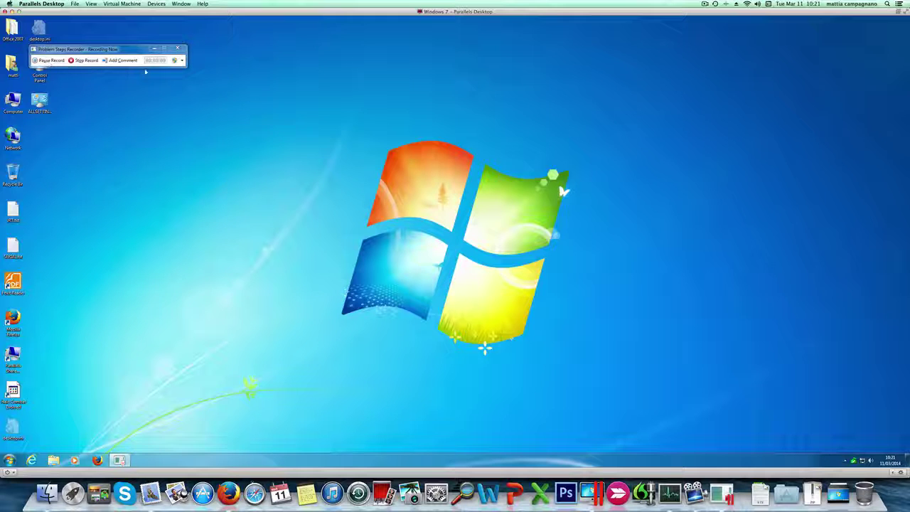
left_click_drag(93, 50, 188, 53)
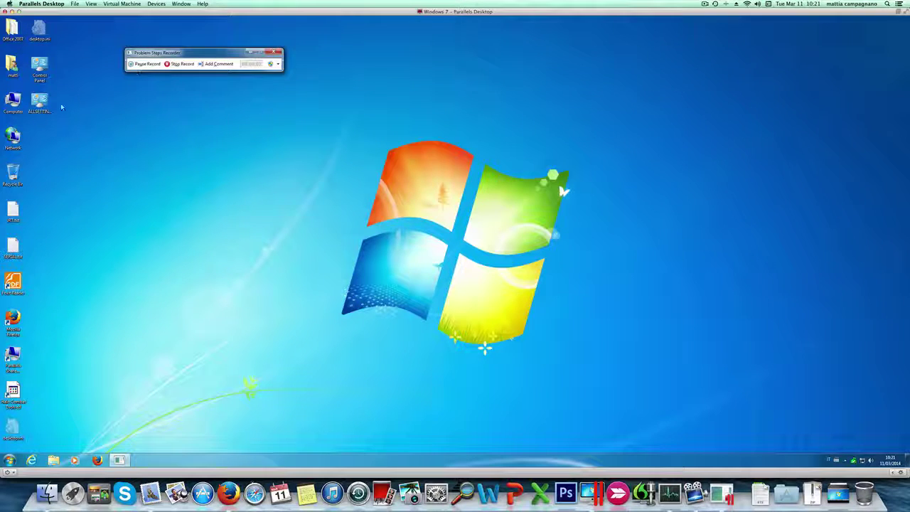
- Open the user's personal folder from the desktop and try to open the Documenti folder inside it
left_click(14, 71)
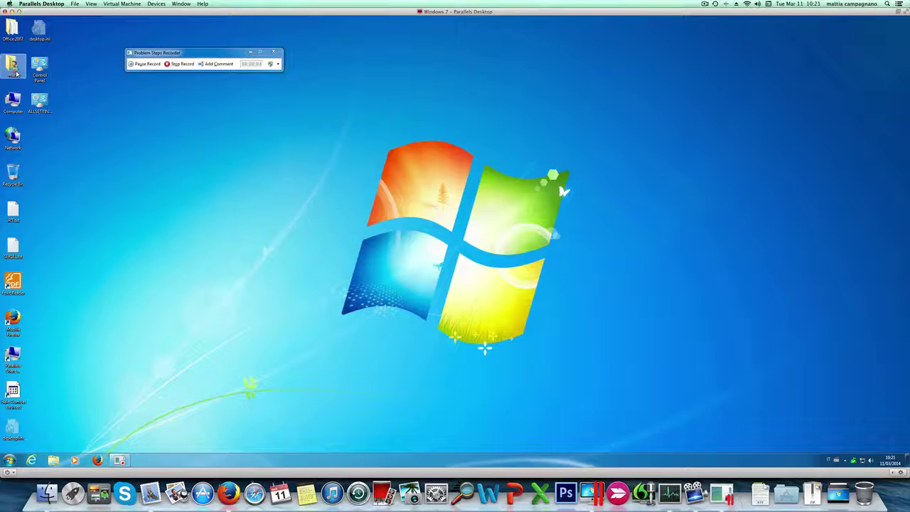
double_click(14, 71)
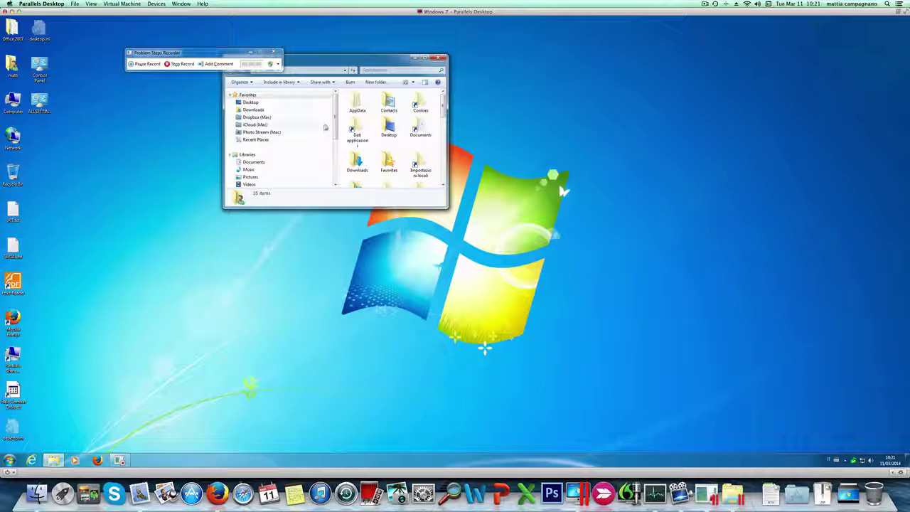
left_click(419, 130)
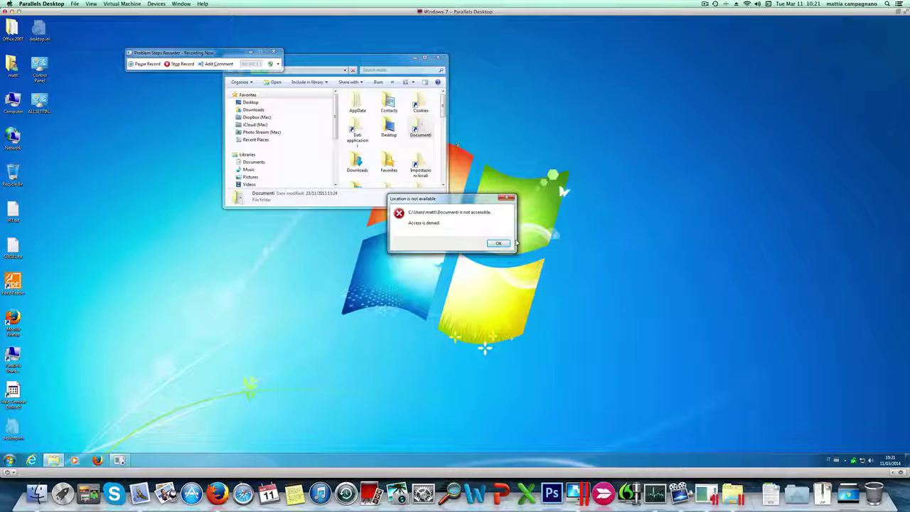
- Add the comment "unaccessible folder" to the problem recording
left_click(215, 65)
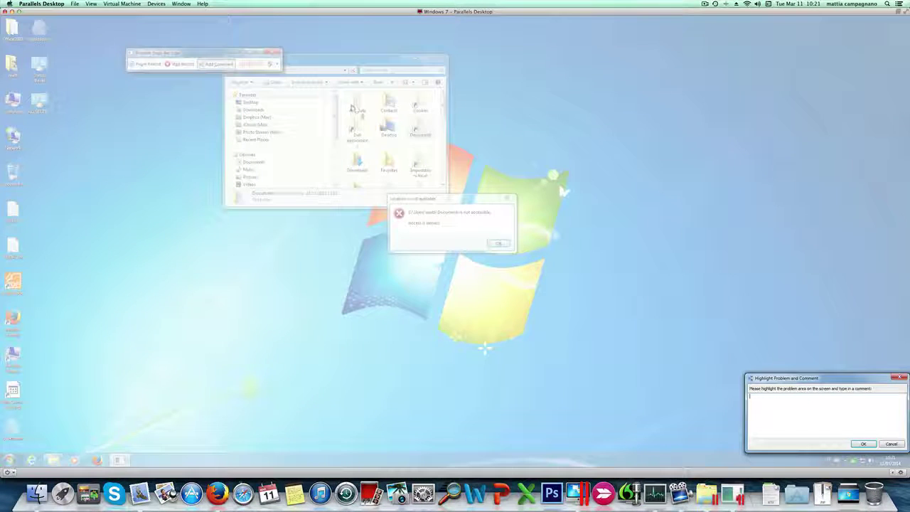
left_click_drag(789, 377, 233, 291)
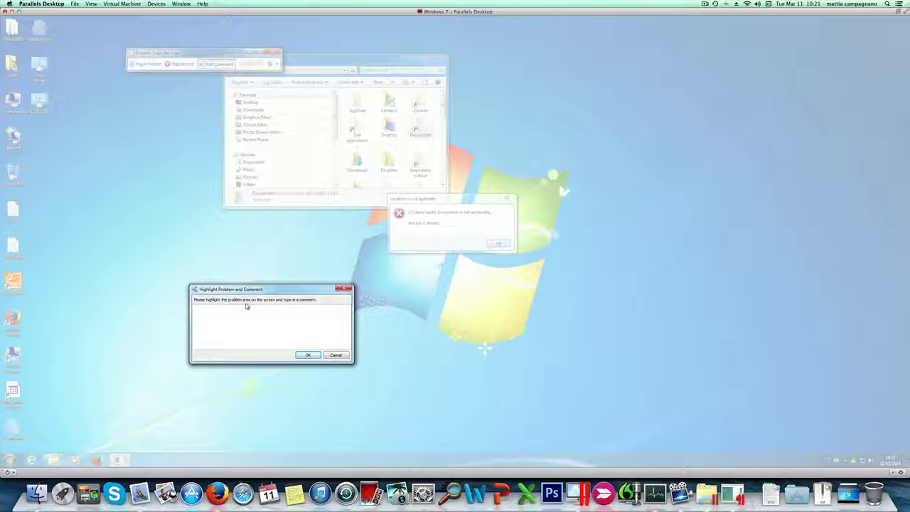
left_click(246, 306)
type("unaccessible folder")
left_click(309, 356)
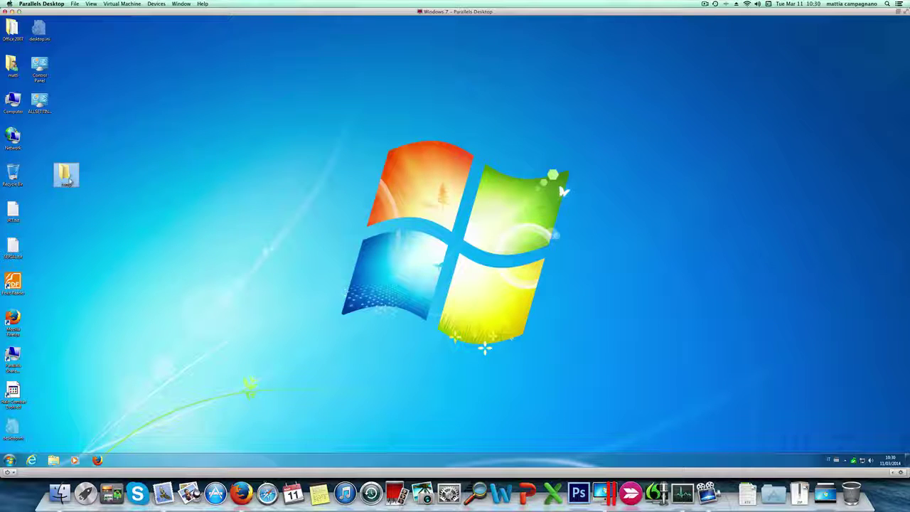
- Pin the temp folder from the desktop to Windows Explorer on the taskbar
left_click_drag(71, 177, 277, 459)
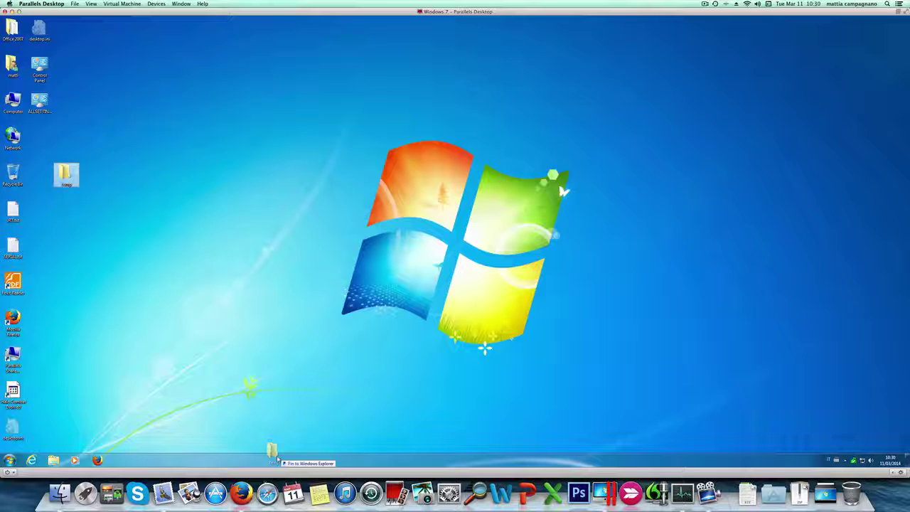
left_click_drag(277, 460, 276, 459)
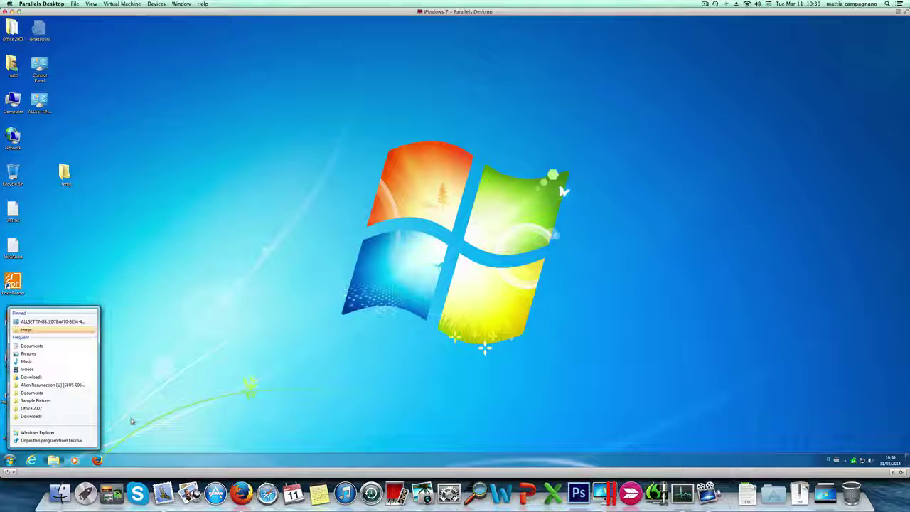
left_click(179, 407)
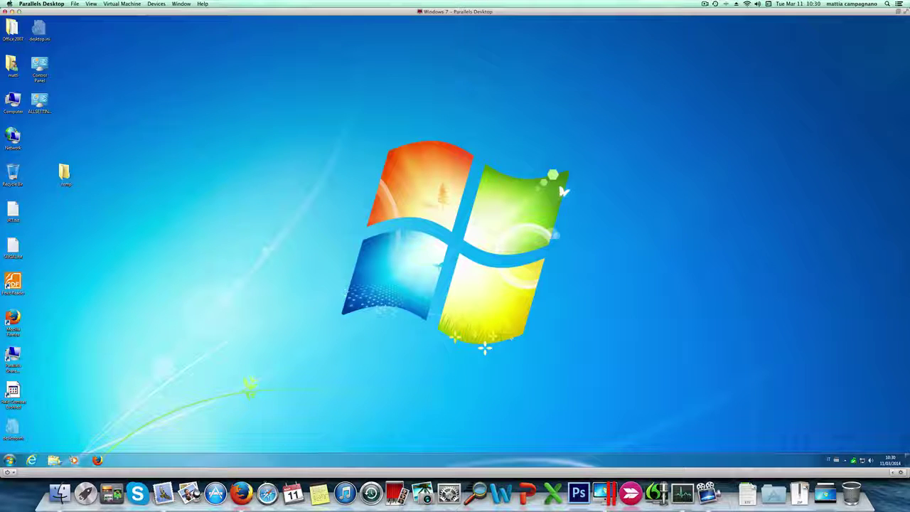
- Unpin the temp folder from Windows Explorer's taskbar list
right_click(53, 461)
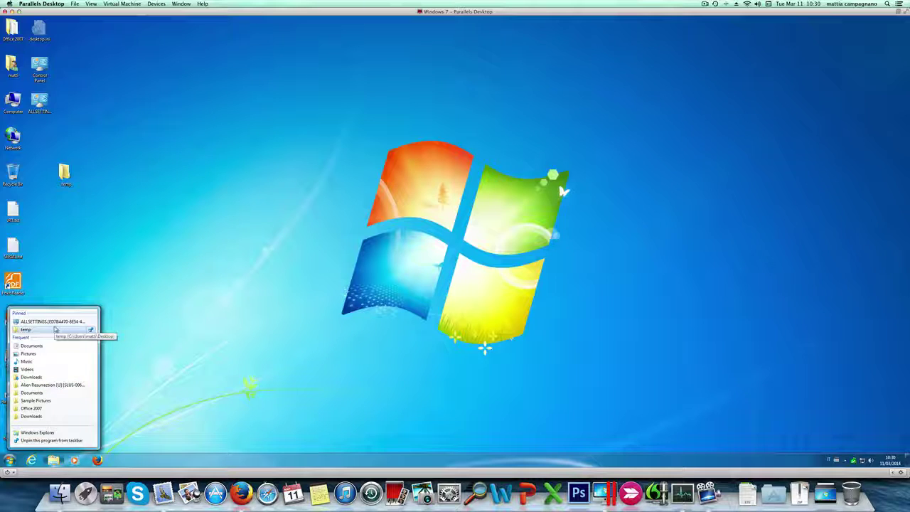
right_click(53, 330)
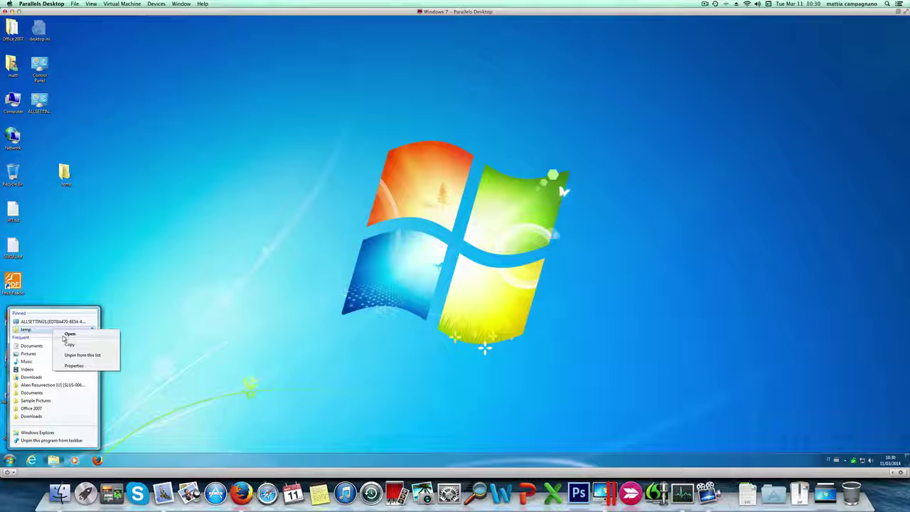
left_click(70, 353)
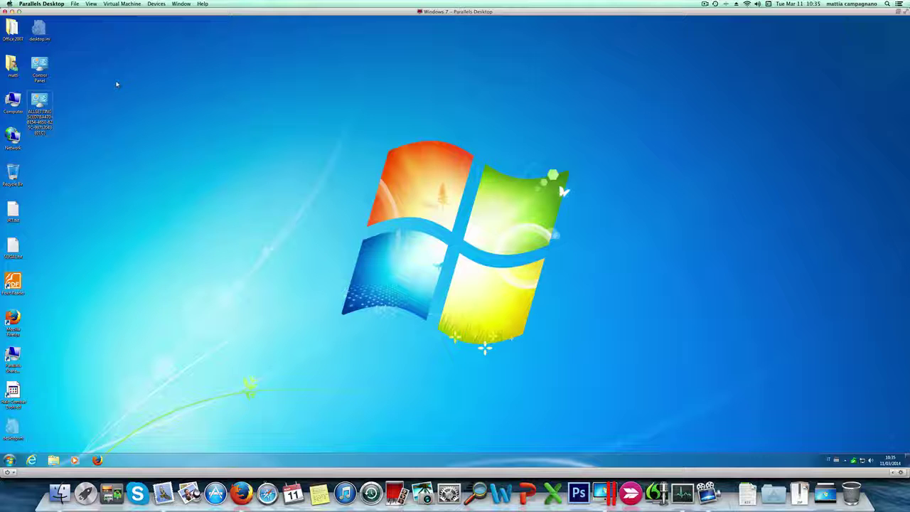
- Maximize the Computer window and show the available file actions for lettera di raccomandazione italiano.docx in the Home drive's Documents folder
double_click(13, 103)
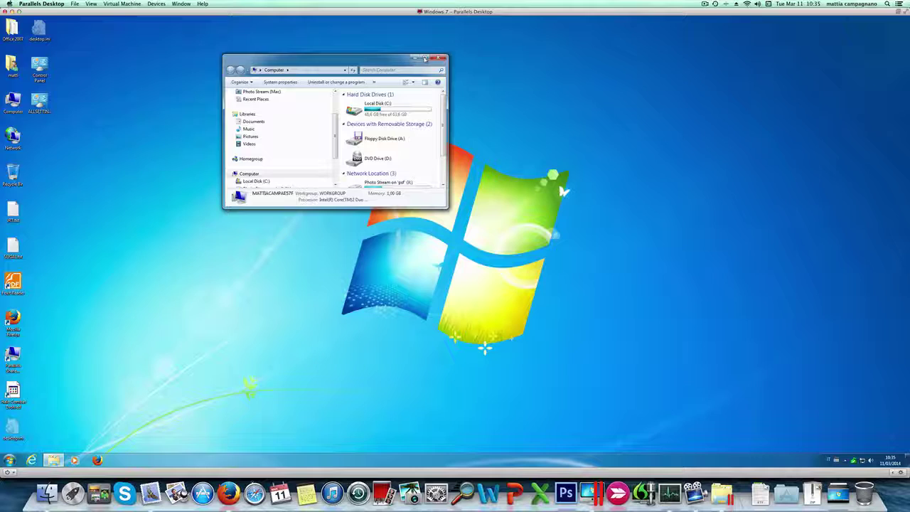
left_click(426, 58)
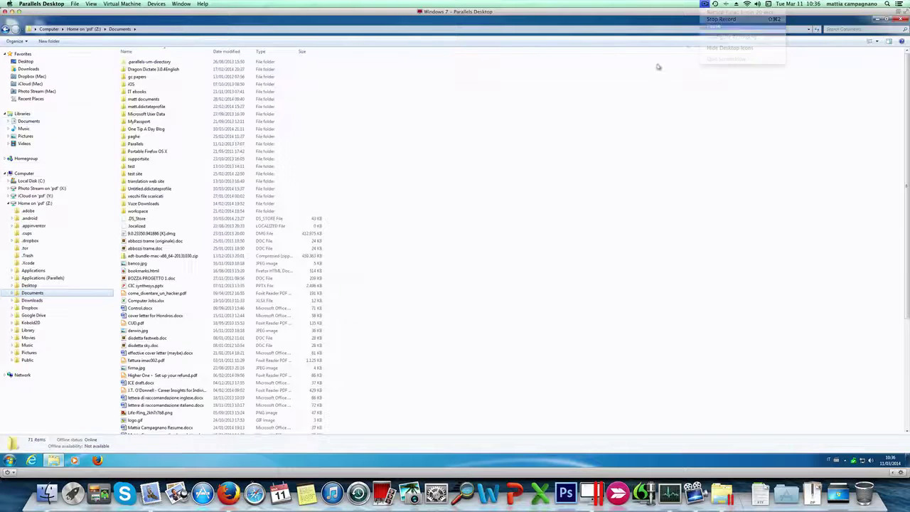
right_click(202, 404)
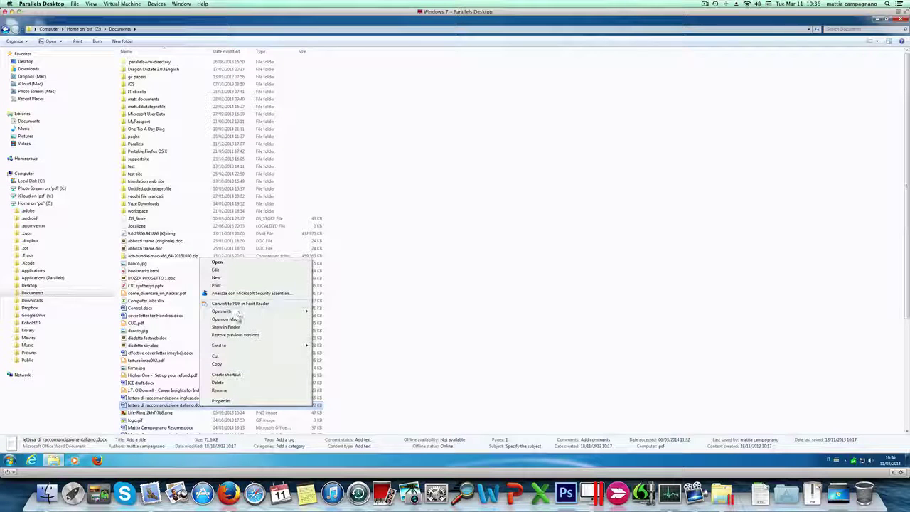
mouse_move(240, 314)
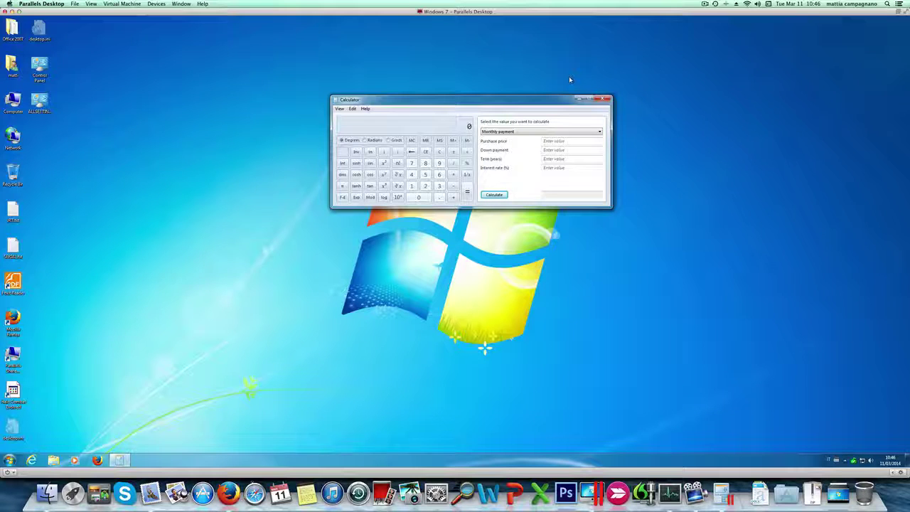
- Switch the Calculator to Programmer mode and from there to Statistics mode
left_click(341, 109)
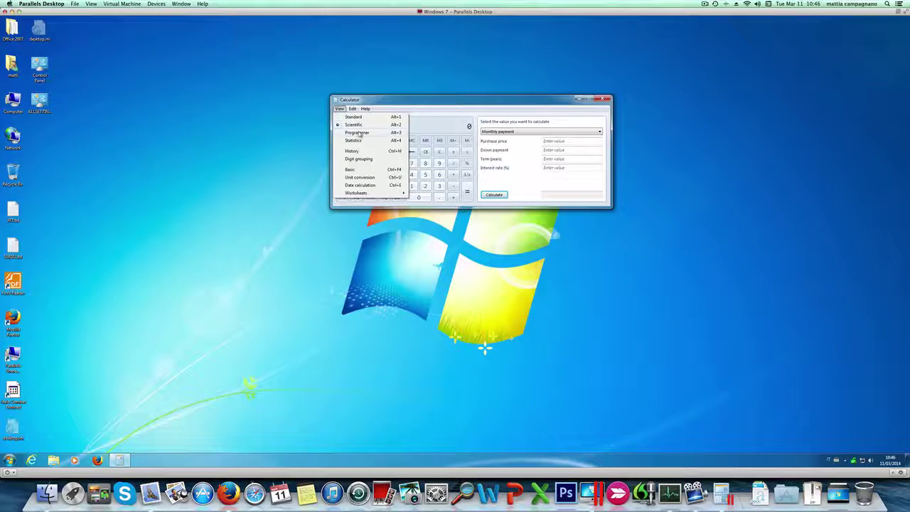
left_click(357, 132)
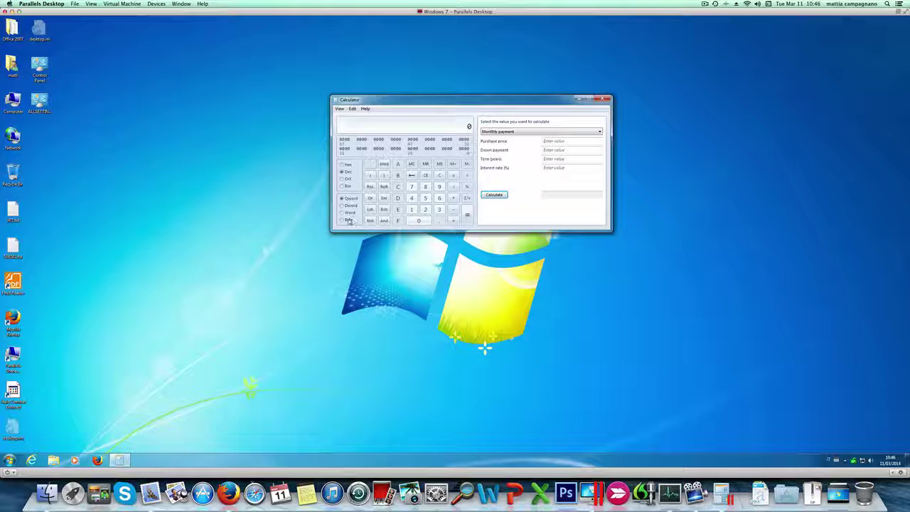
left_click(340, 109)
left_click(352, 140)
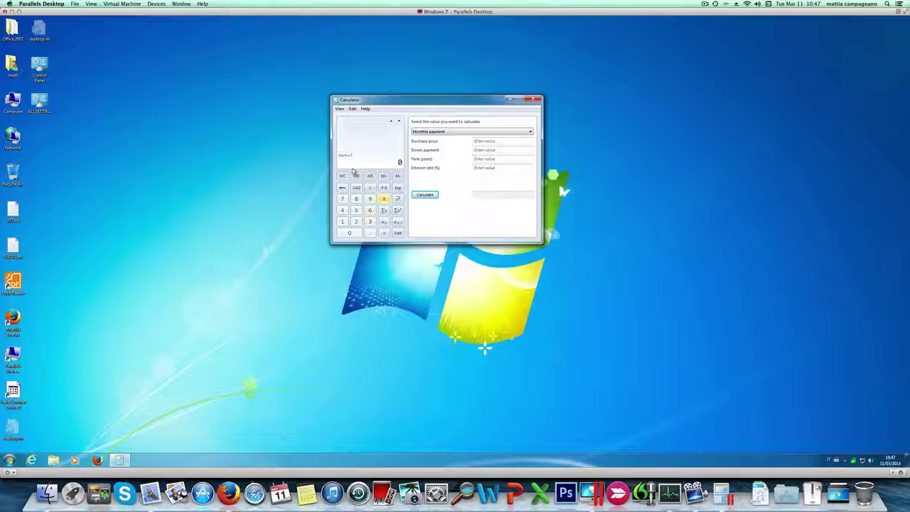
- Turn on digit grouping in the Calculator and open unit conversion with Pressure as the unit type
left_click(340, 109)
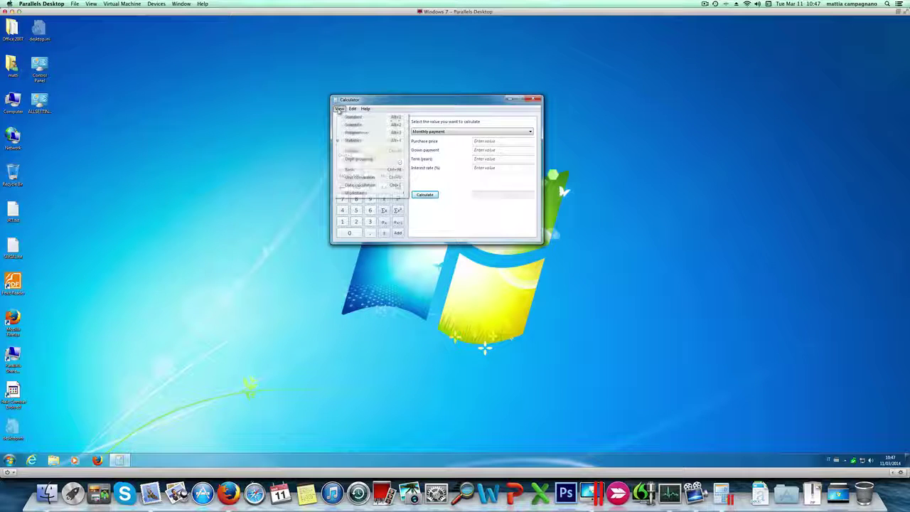
left_click(353, 159)
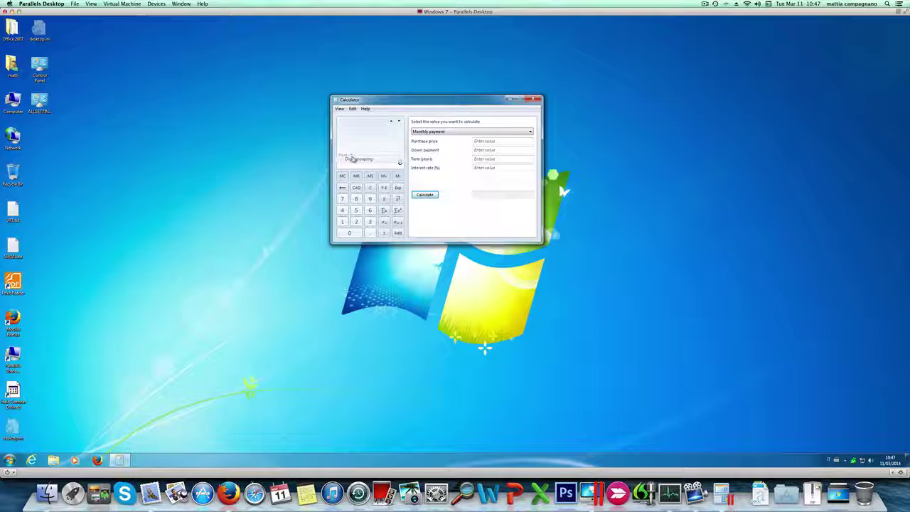
left_click(340, 108)
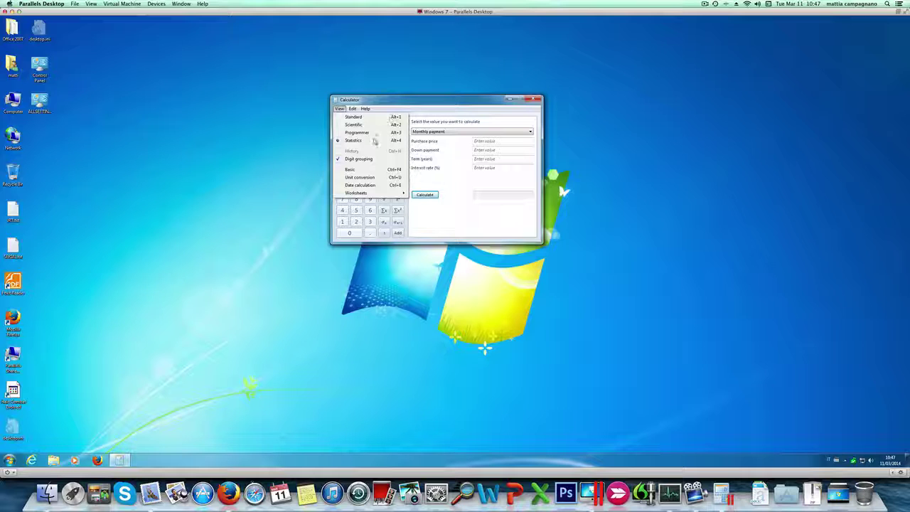
left_click(365, 178)
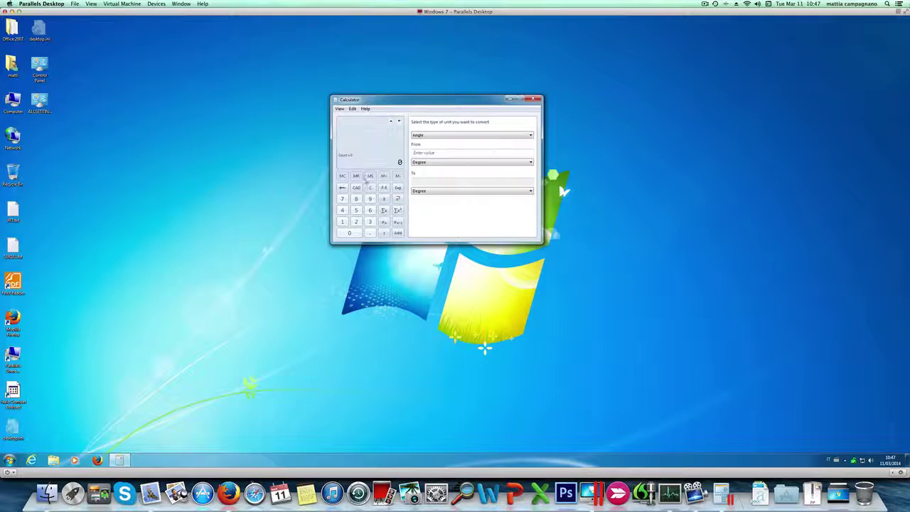
left_click(453, 136)
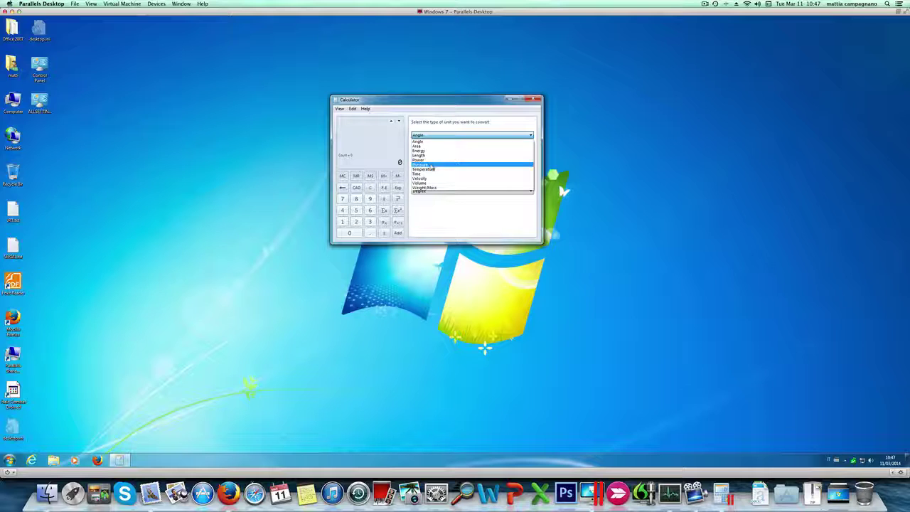
left_click(431, 166)
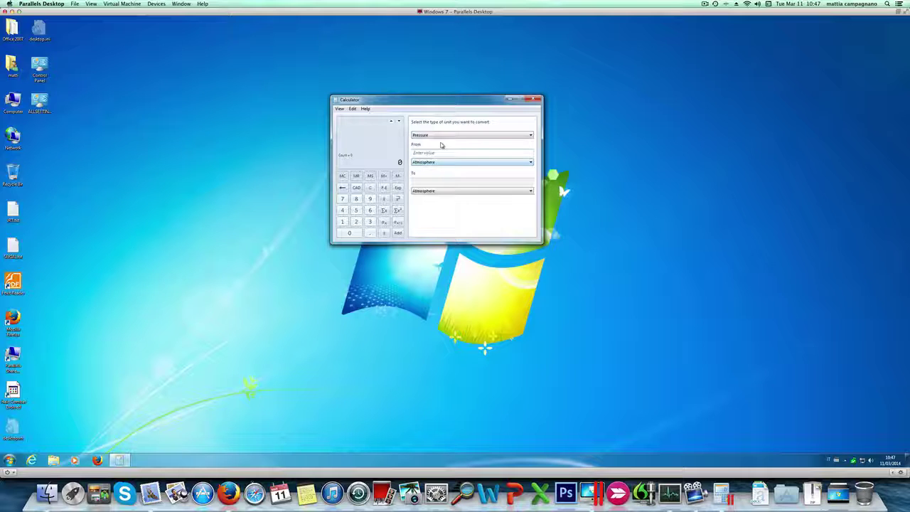
- Set the unit conversion type to Time and from there to Temperature, and show the temperature units available for the result
left_click(434, 137)
key("Down")
key("Down")
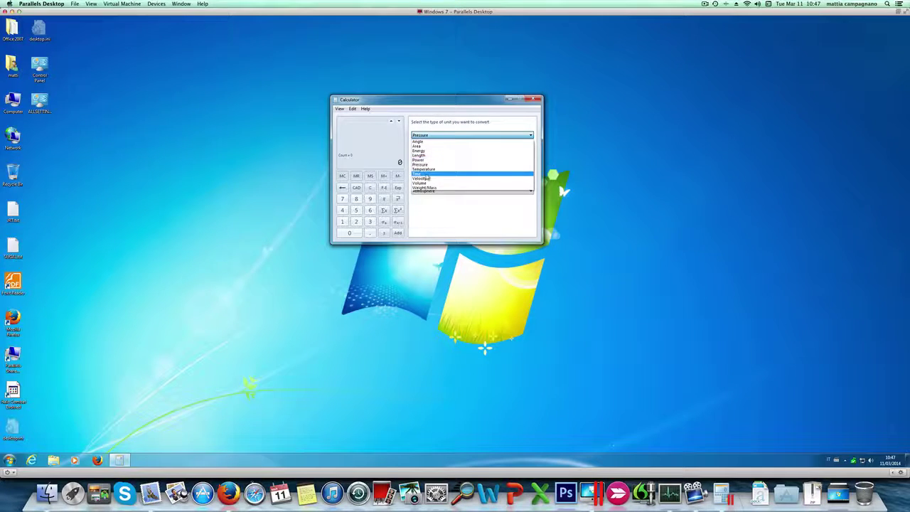
key("Return")
left_click(434, 136)
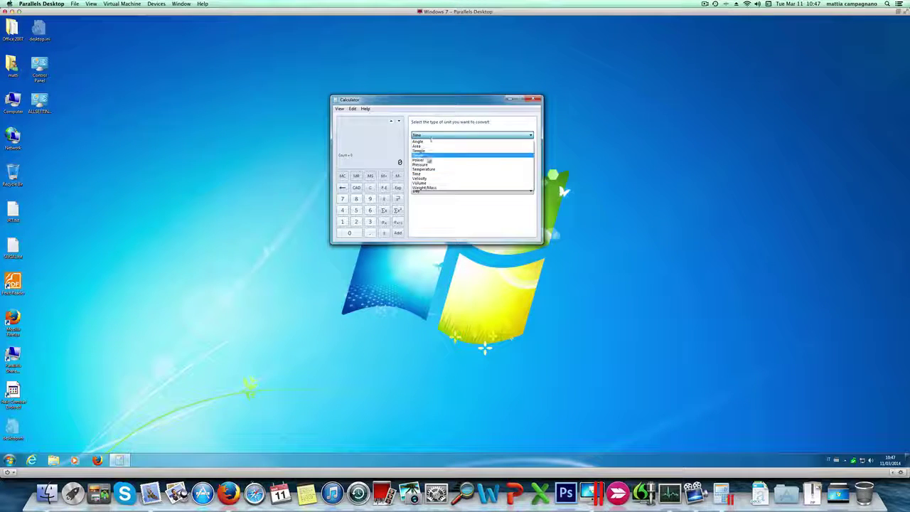
left_click(429, 171)
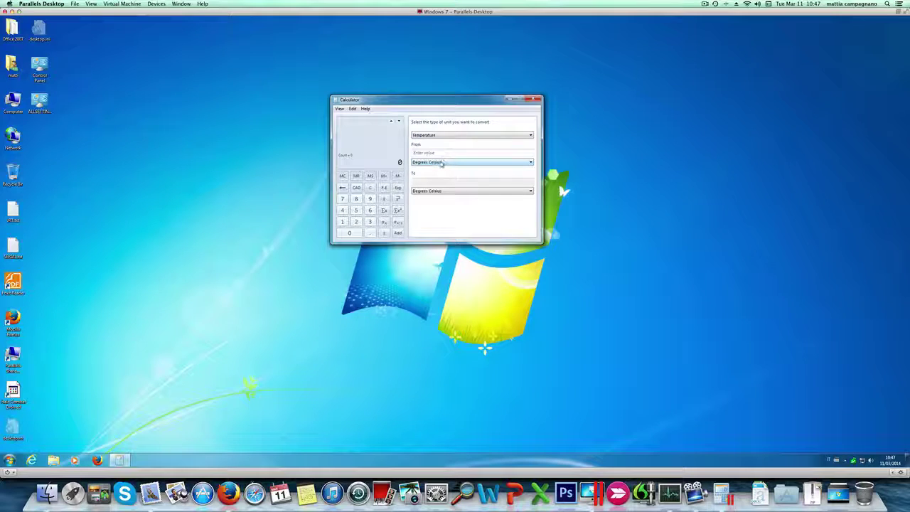
left_click(466, 192)
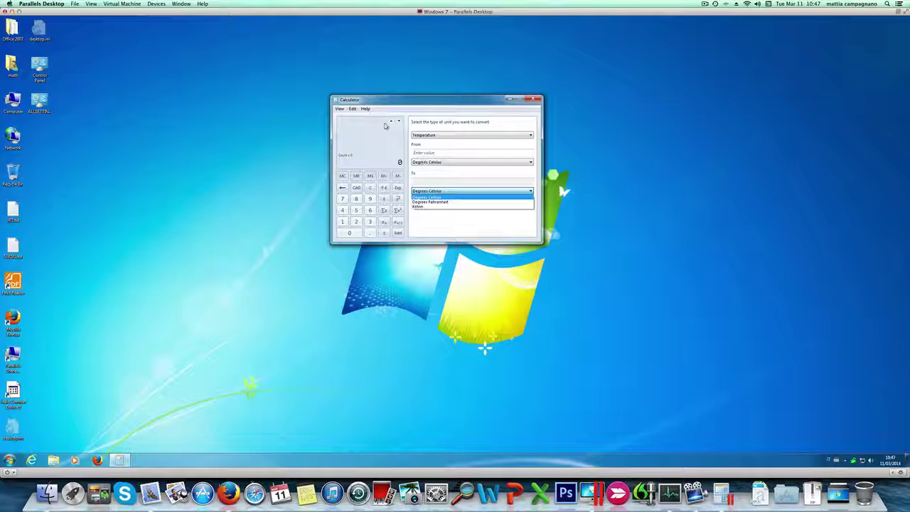
left_click(341, 112)
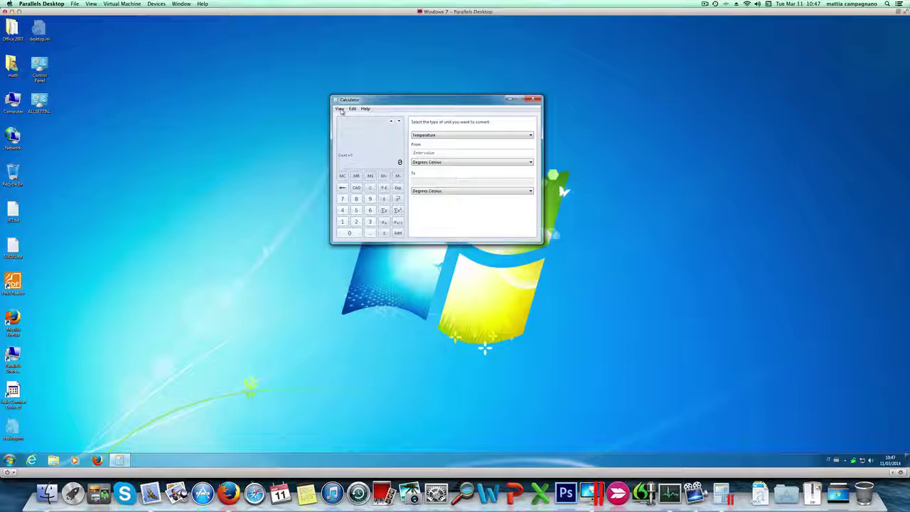
- Open the Mortgage worksheet in the Calculator and show the list of other available worksheets
left_click(341, 109)
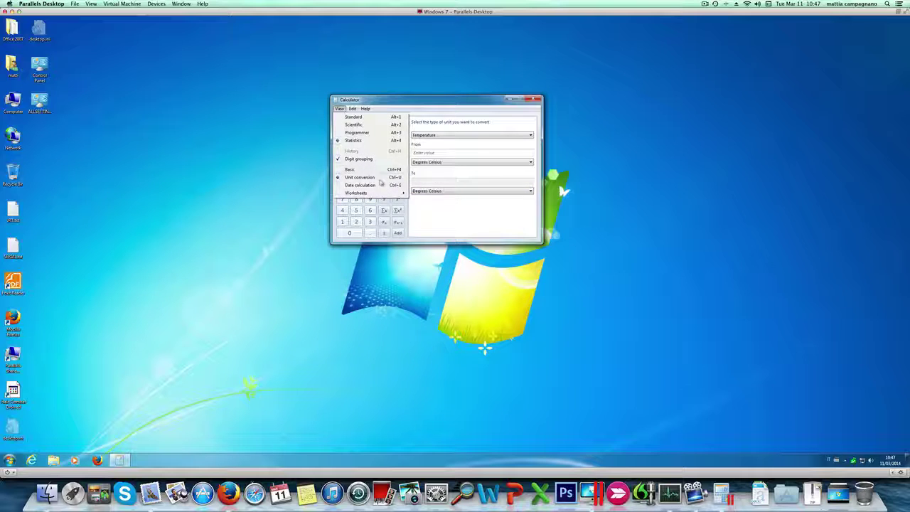
mouse_move(380, 194)
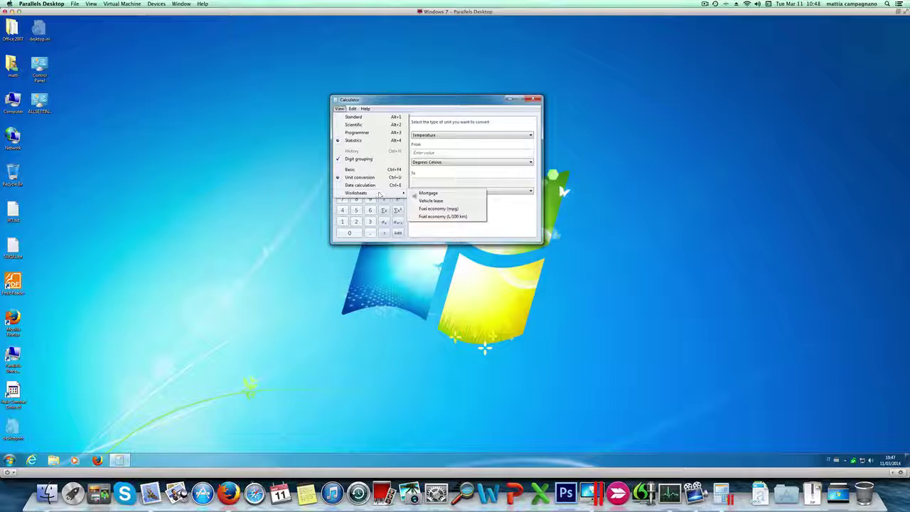
left_click(425, 193)
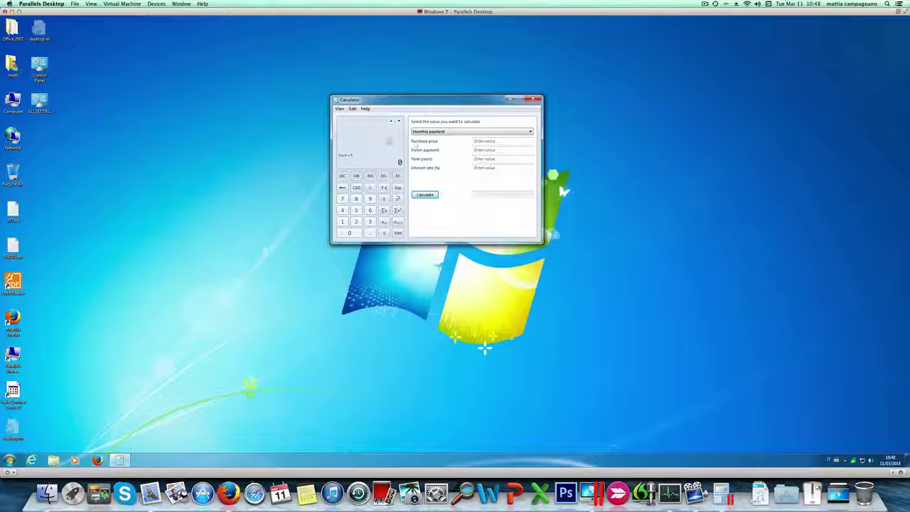
left_click(340, 109)
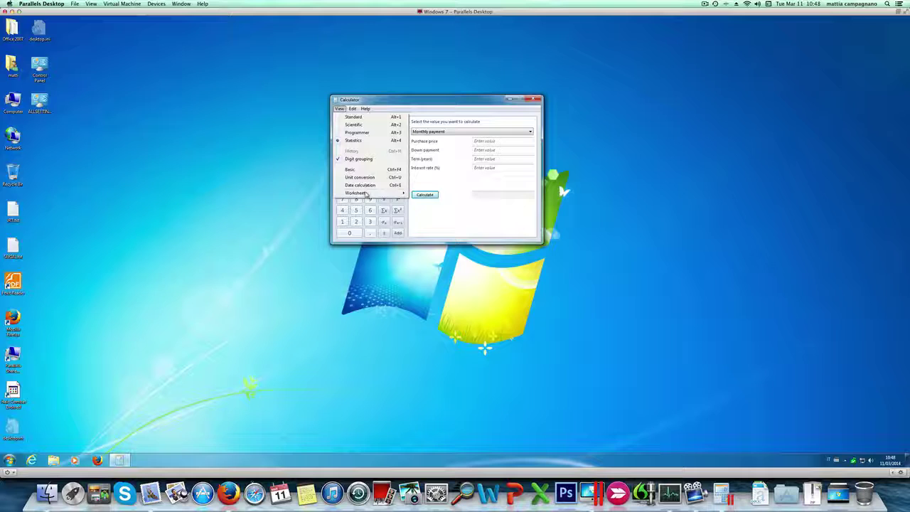
mouse_move(367, 193)
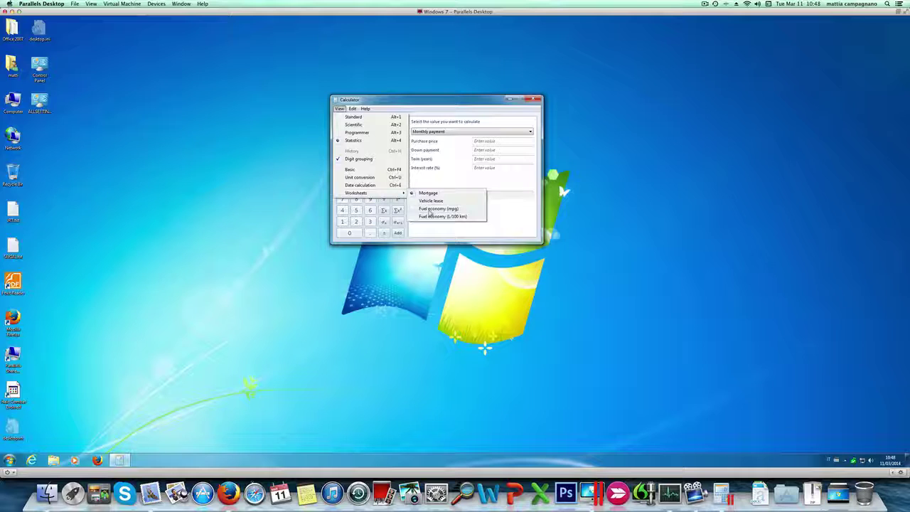
left_click(385, 101)
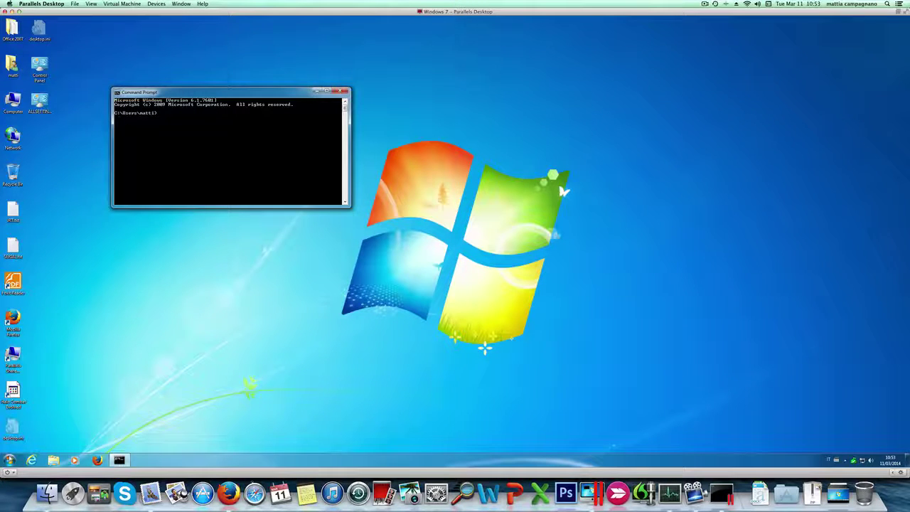
- Show the programs in the Accessories folder and search the installed programs for cmd
left_click(10, 460)
left_click(24, 430)
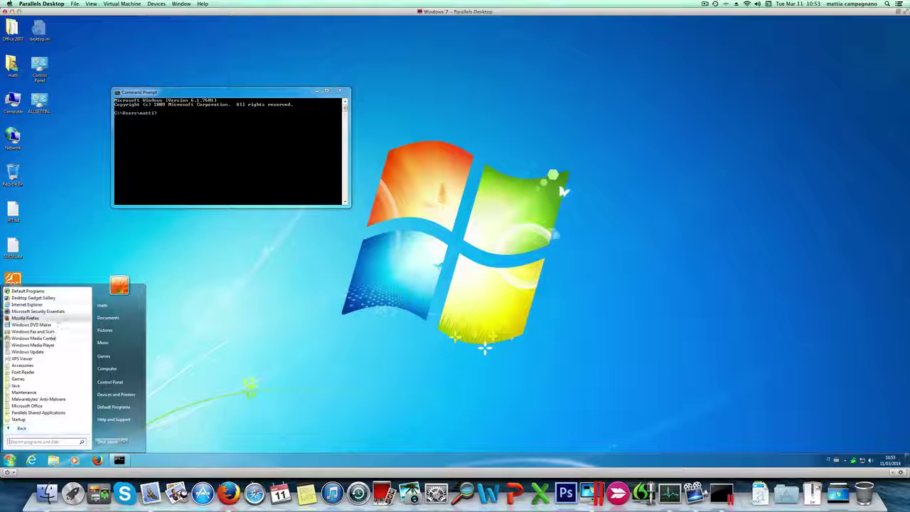
left_click(27, 367)
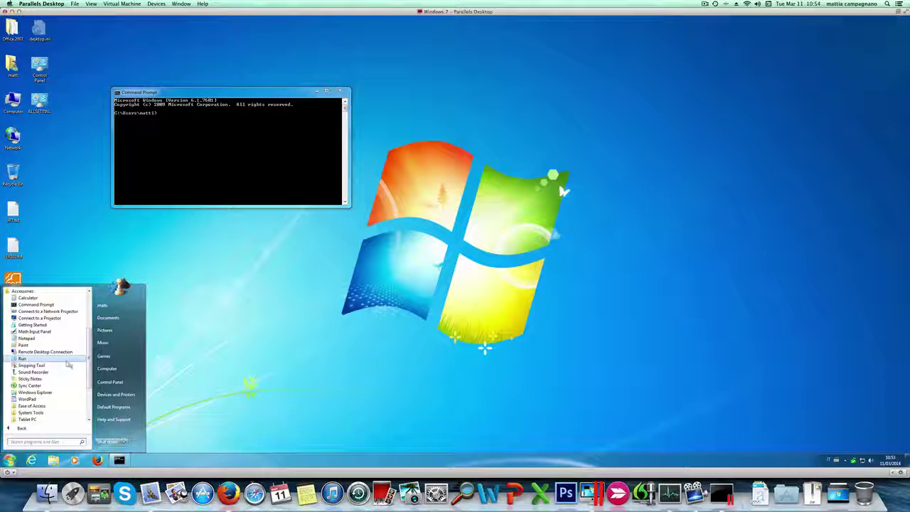
left_click(33, 441)
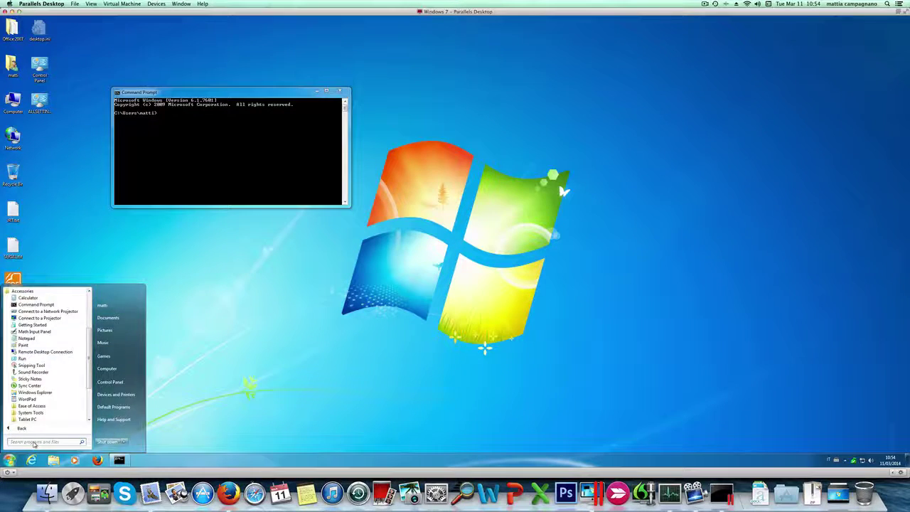
type("cmd")
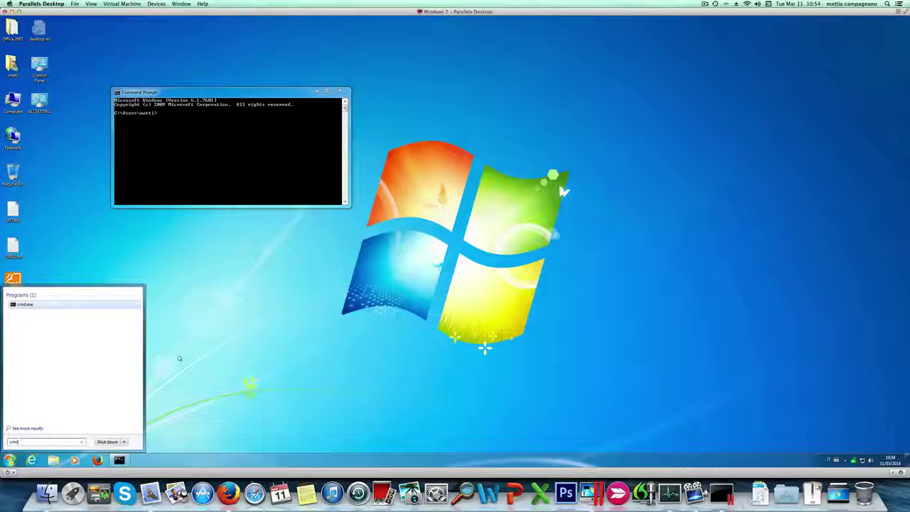
left_click(180, 358)
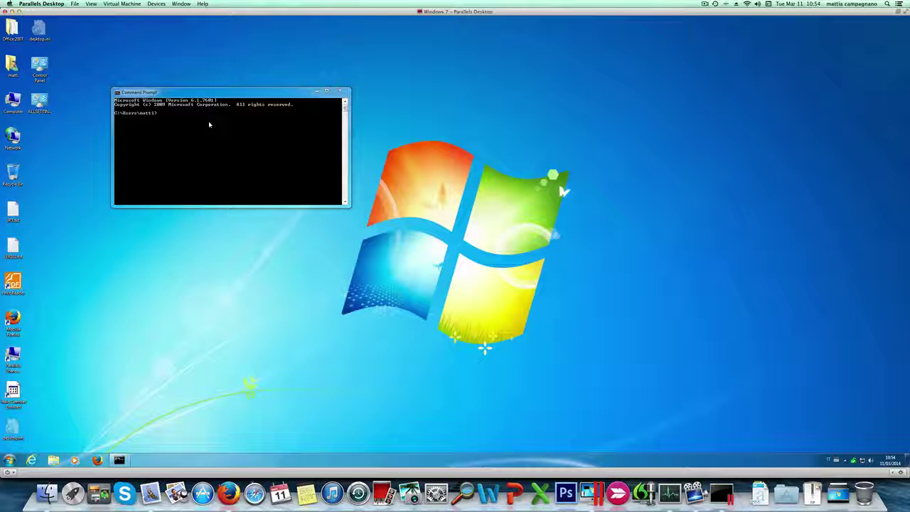
- Change to the root of drive C in the Command Prompt and run cipher /w:C
left_click(170, 117)
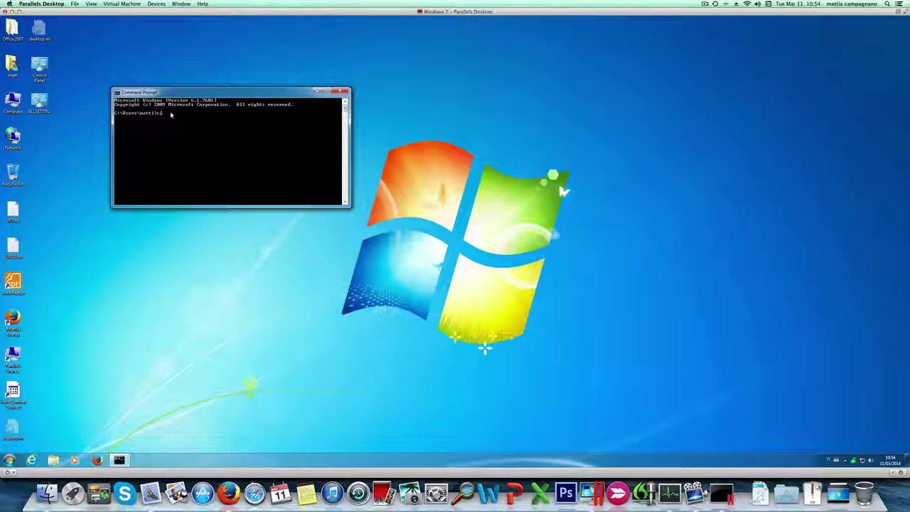
type("cd\\")
key("Return")
type("her /w")
type(":C")
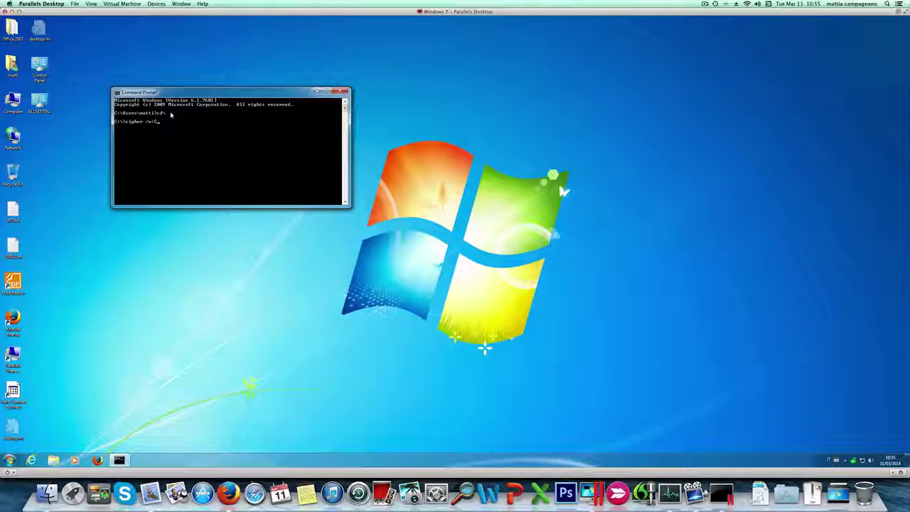
key("Return")
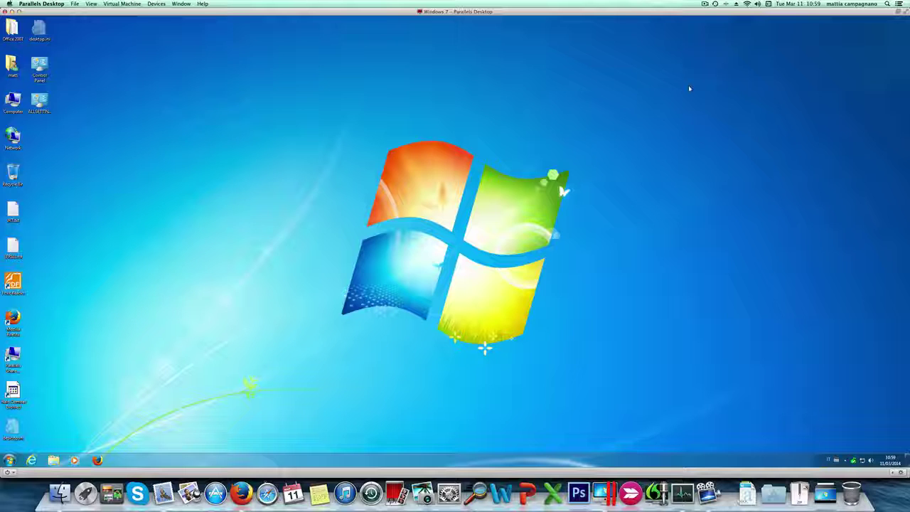
left_click(705, 4)
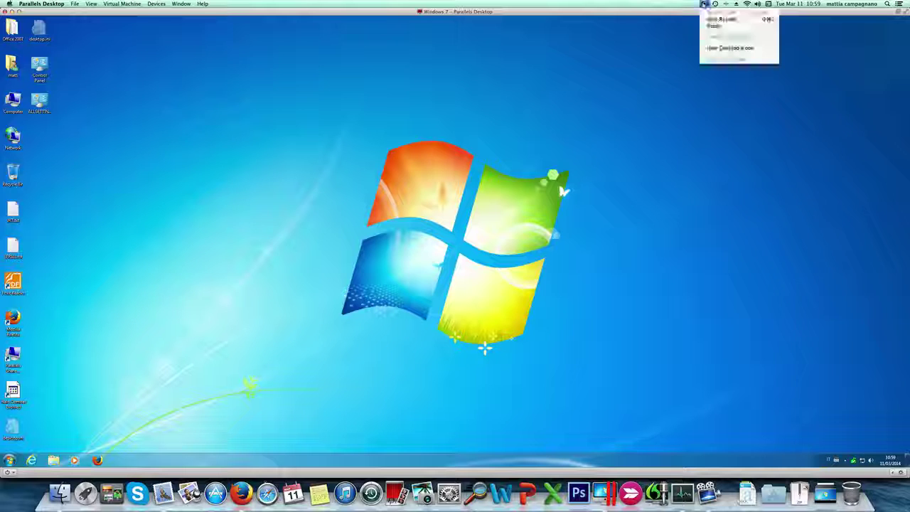